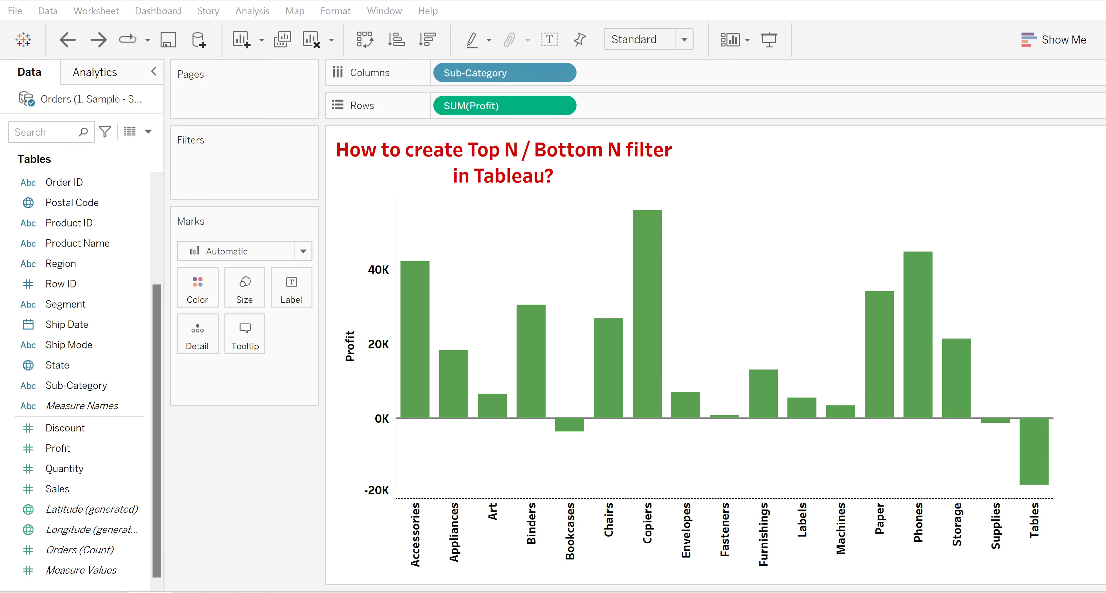
- Sort the sub-category bars in descending order of profit
left_click(428, 41)
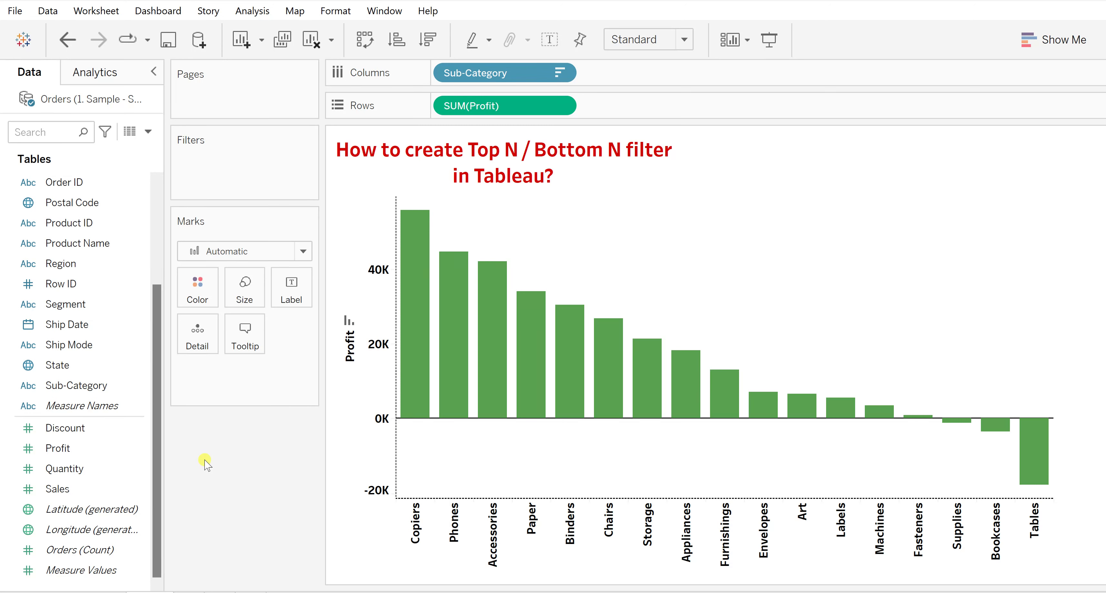
- Create a calculated field named index with the formula index() and show it as the label on the bars
left_click(253, 11)
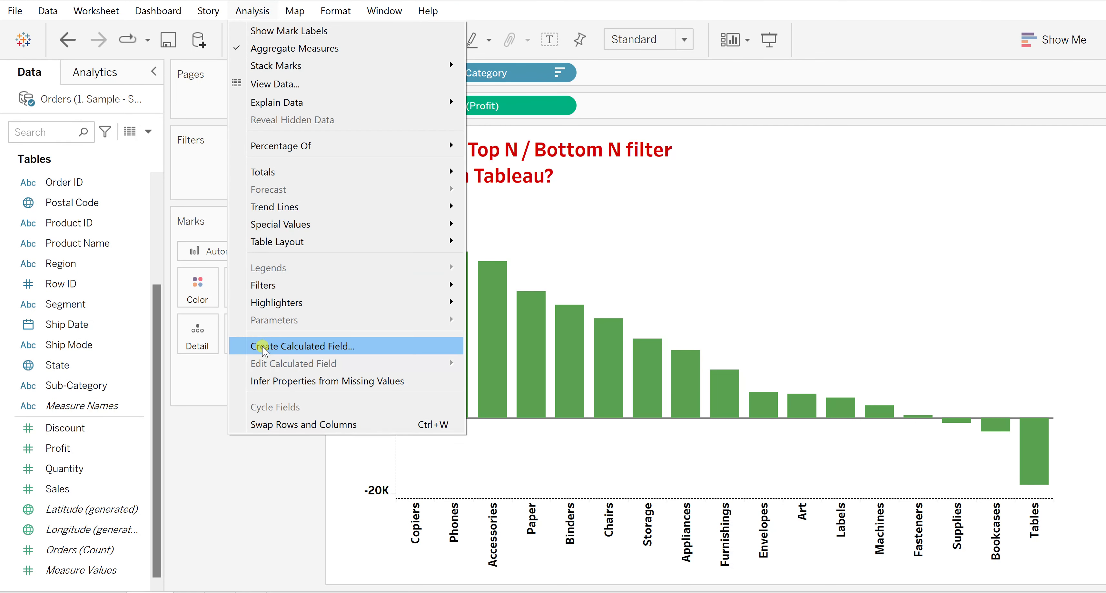
left_click(263, 347)
left_click(263, 403)
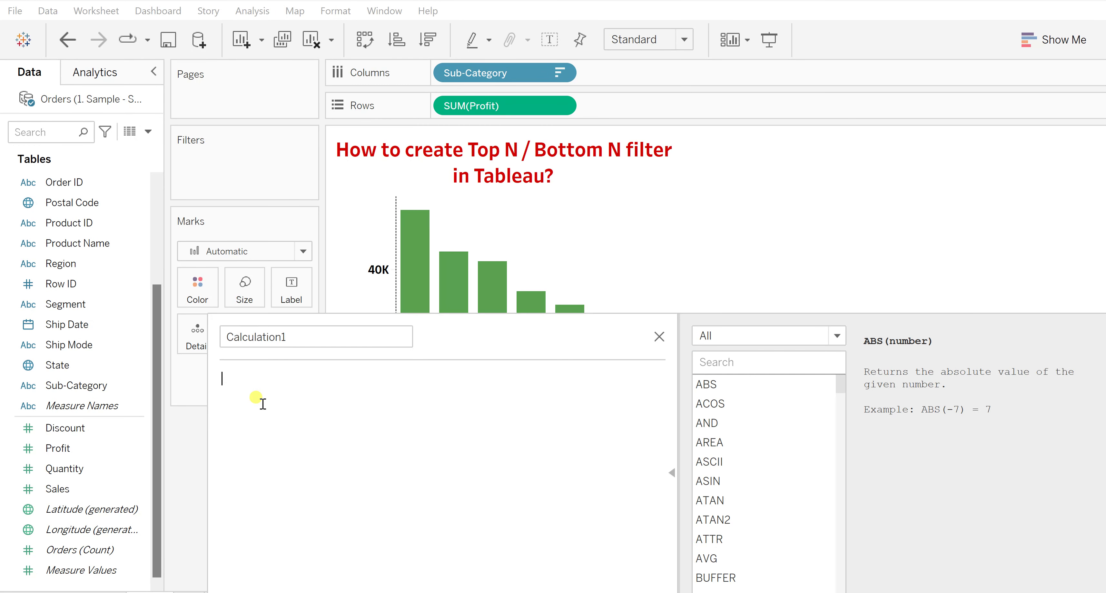
type("index ()")
left_click(316, 331)
left_click_drag(313, 330, 175, 322)
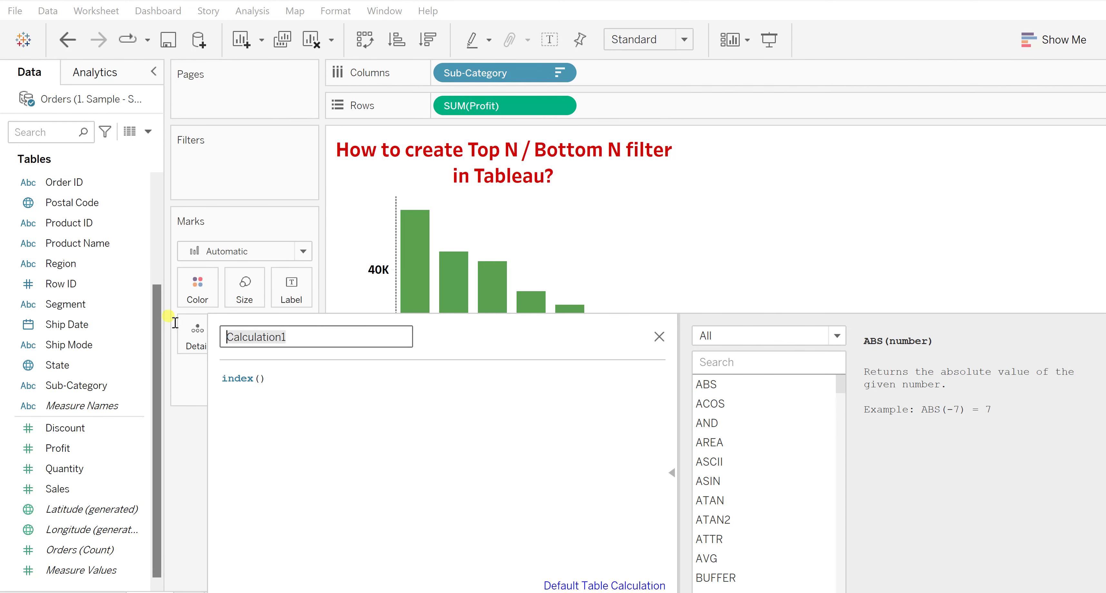
key("BackSpace")
type("index")
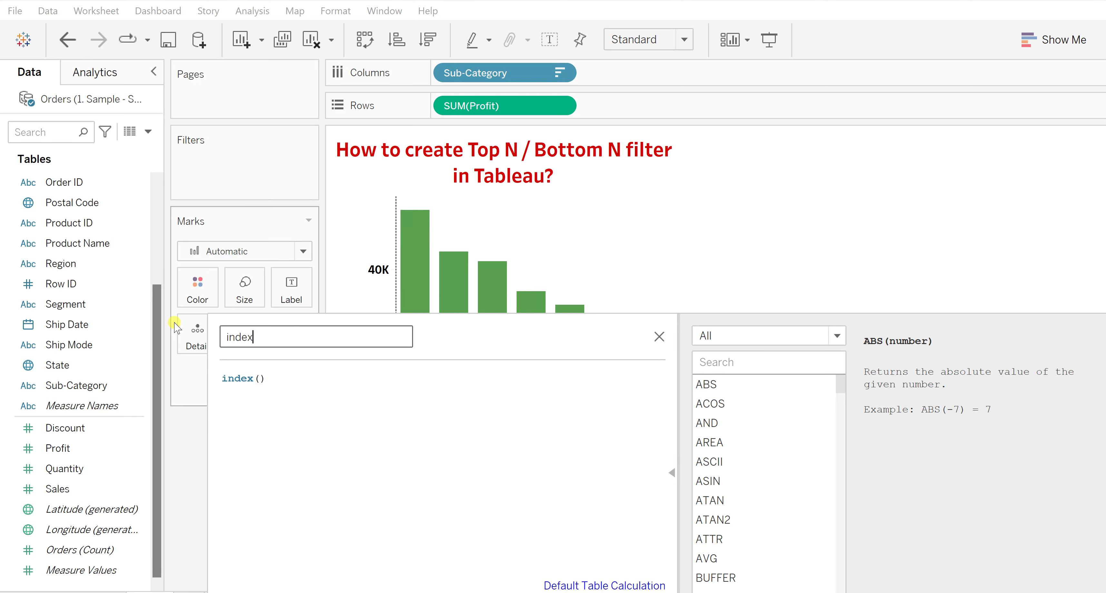
key("Return")
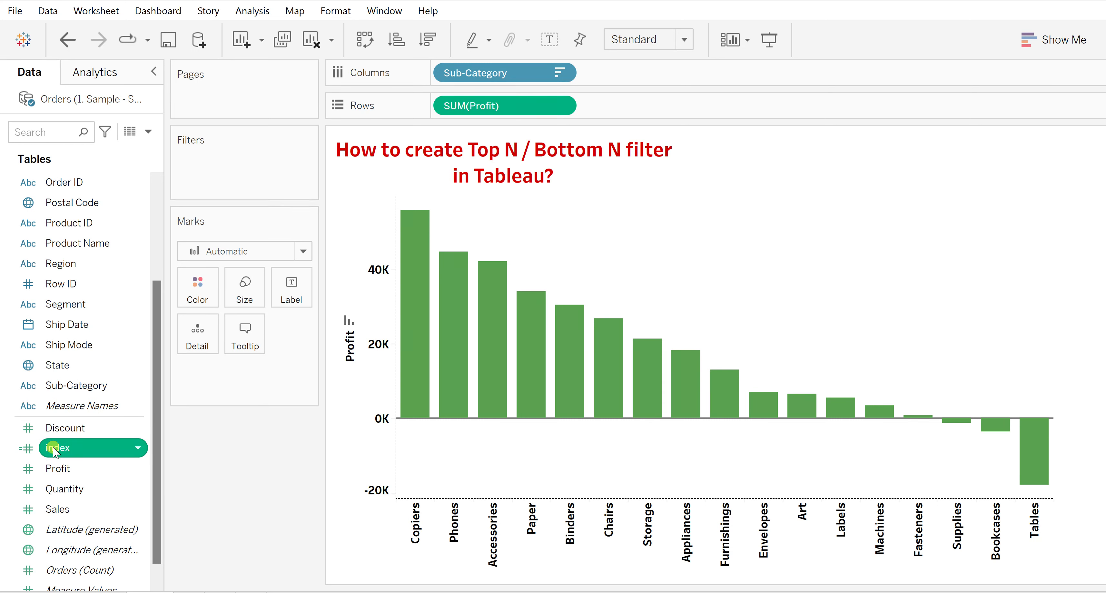
left_click_drag(54, 449, 281, 290)
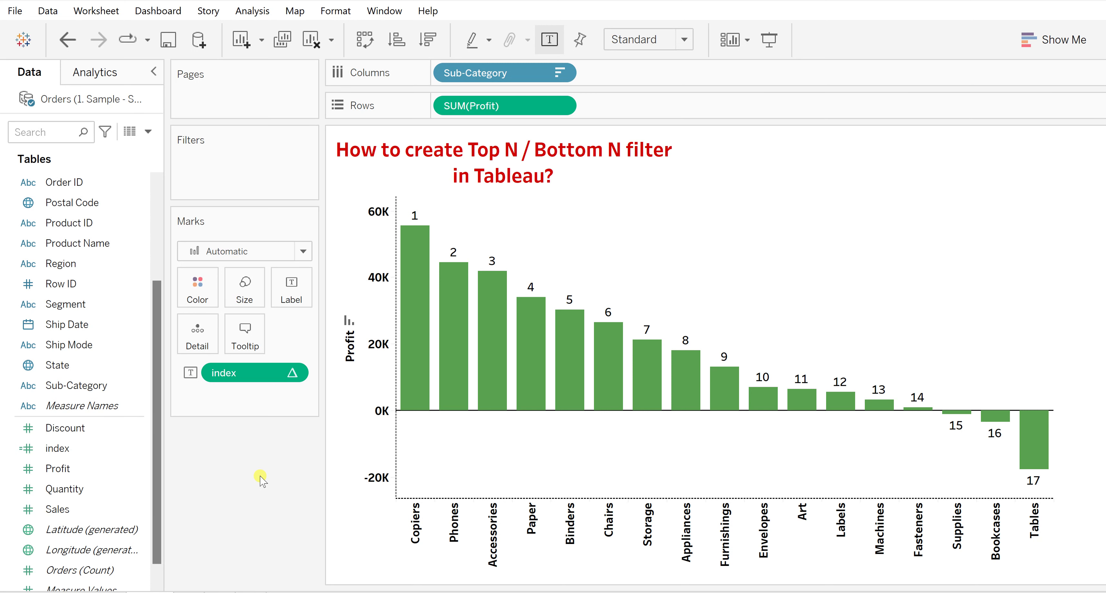
- Start another calculated field that tests whether the index field is less than or equal to 4
left_click(250, 12)
left_click(293, 348)
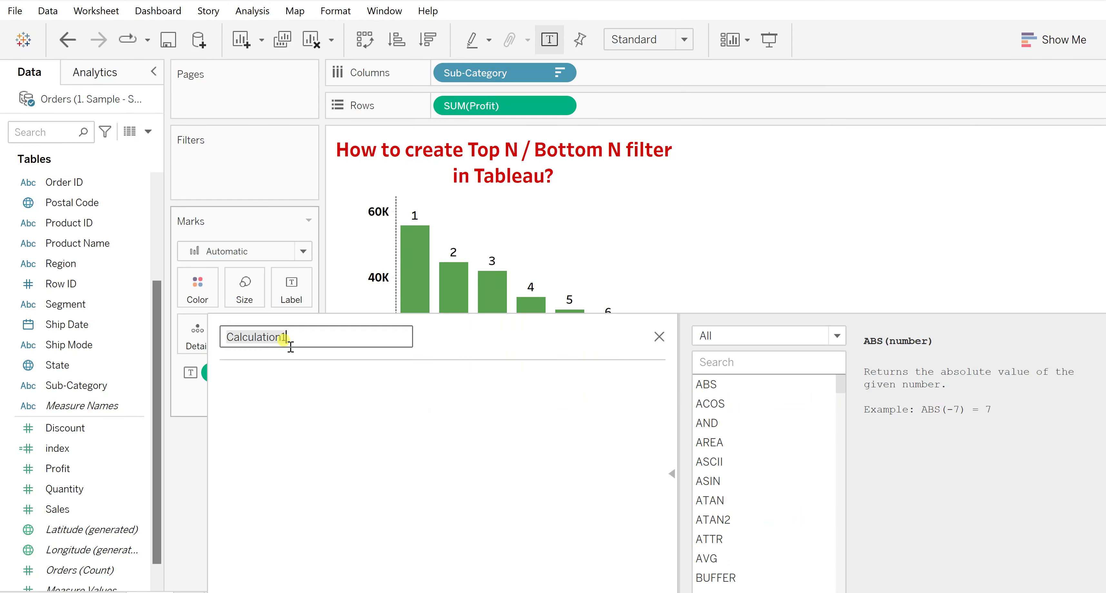
left_click(258, 394)
type("index")
double_click(260, 396)
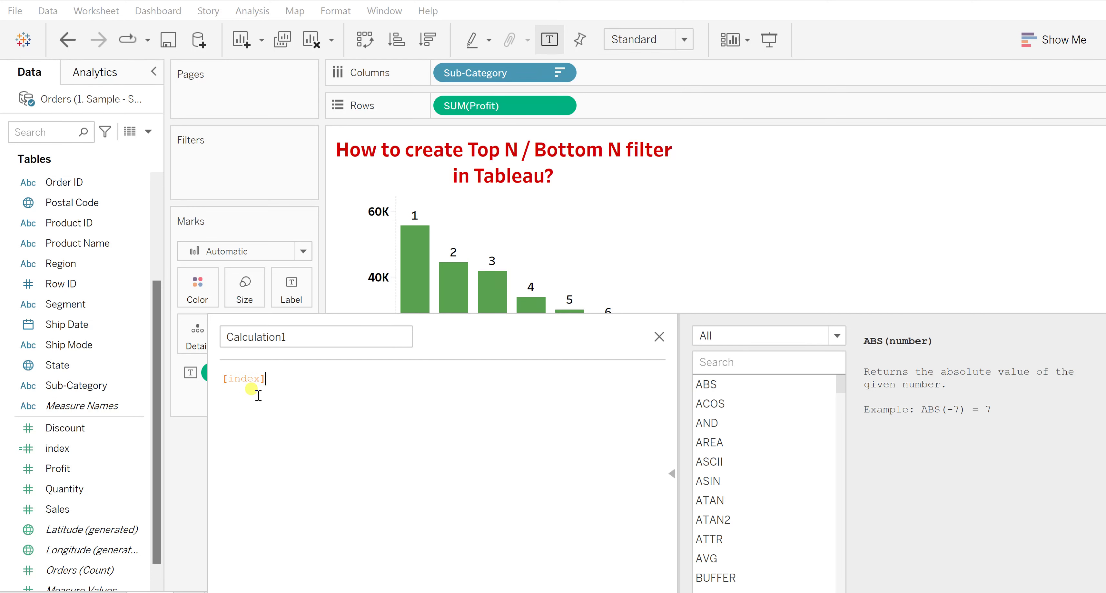
type("<")
type("= 4")
- Name the calculation Top 4 Sub-Categories, correct its comparison operator to <= without a space, and save it
left_click_drag(303, 336, 162, 310)
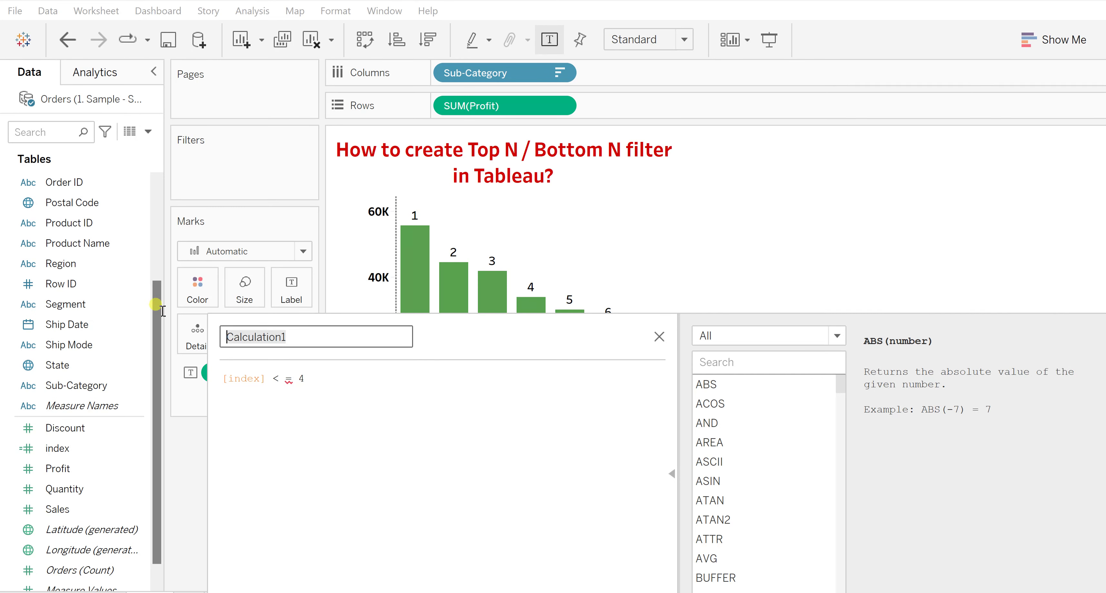
type("Top 4 Su")
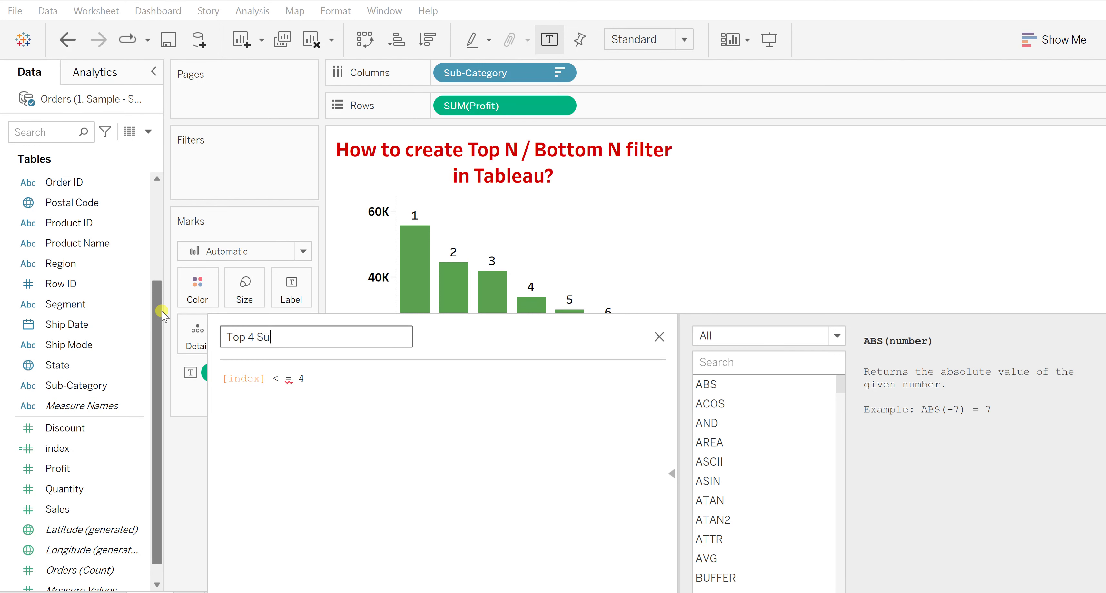
type("b-Categories")
left_click(295, 378)
key("BackSpace")
key("BackSpace")
key("BackSpace")
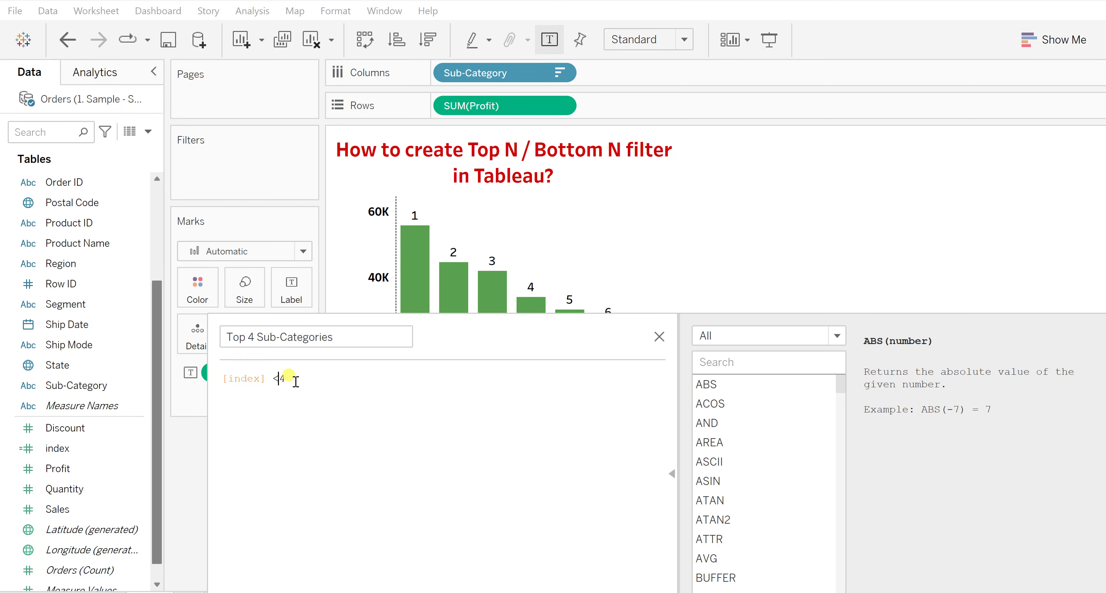
type("=")
key("Return")
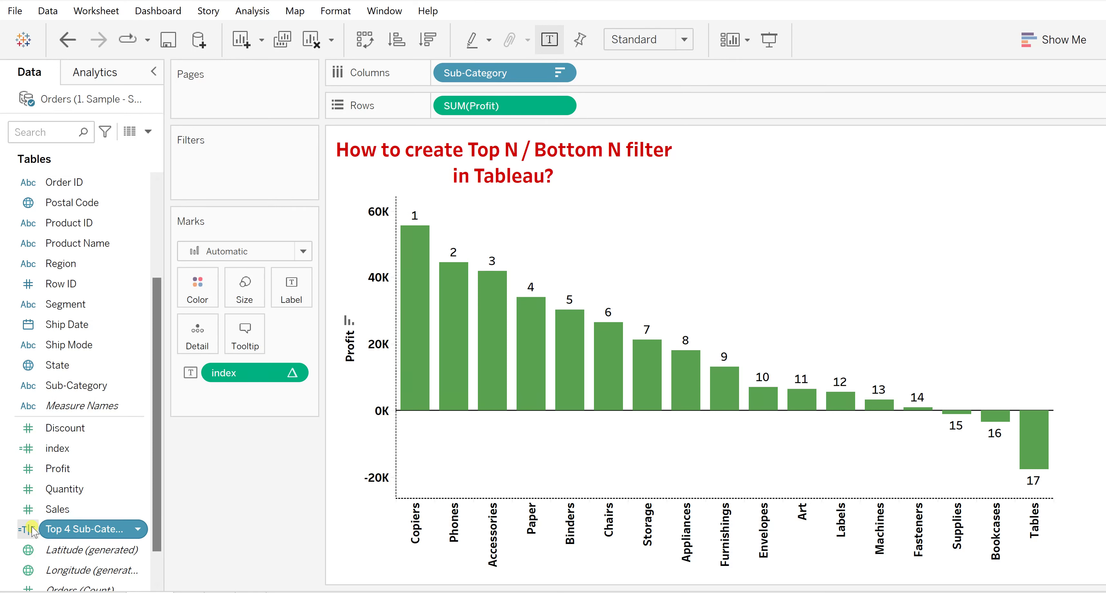
- Filter the descending chart by the Top 4 Sub-Categories field, keeping only True
mouse_move(63, 532)
left_mouse_down()
mouse_move(221, 167)
mouse_move(217, 148)
mouse_move(208, 167)
left_mouse_up()
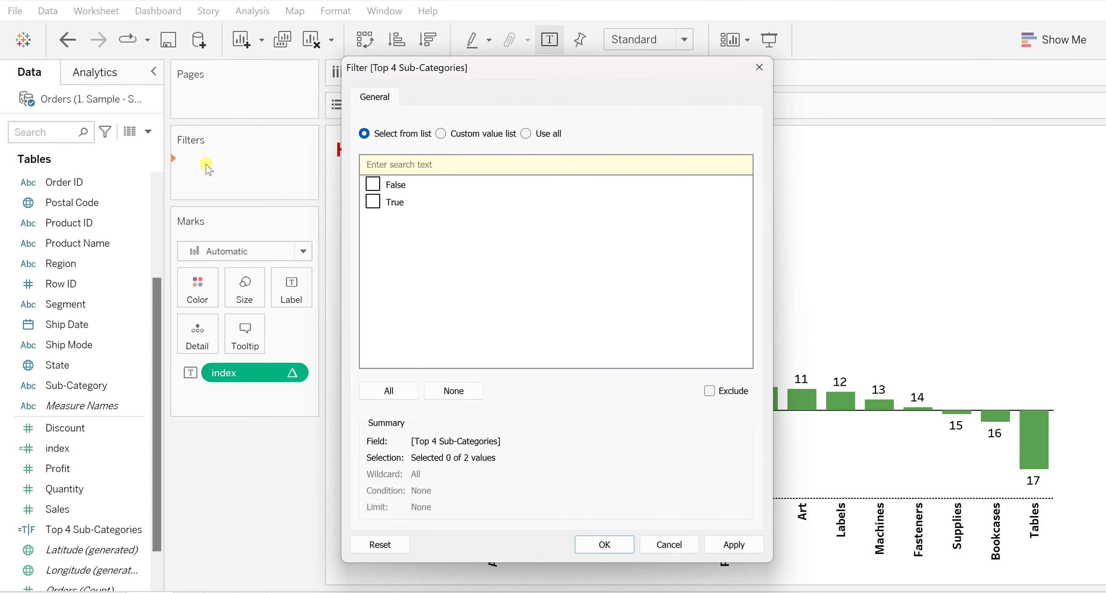
left_click(373, 202)
left_click(734, 545)
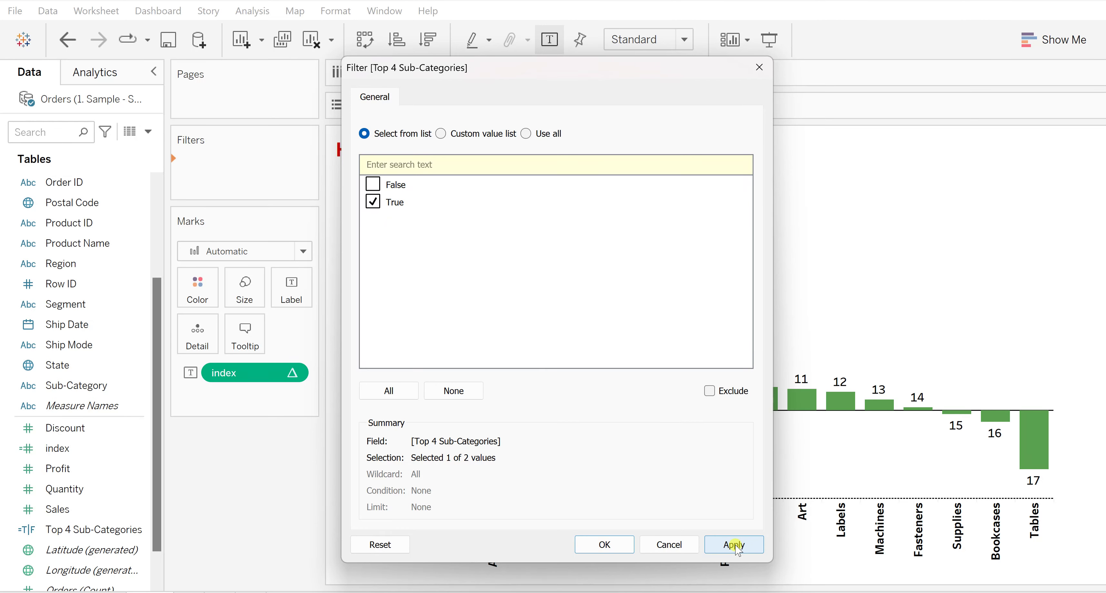
left_click(605, 545)
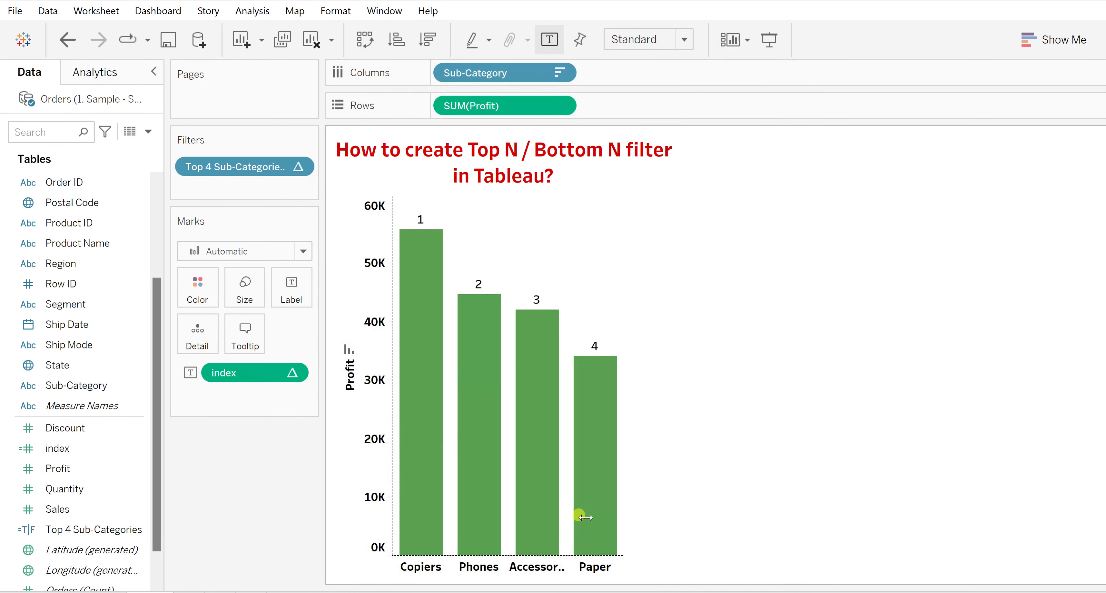
- Remove the Top 4 Sub-Categories filter and sort the sub-category bars in ascending order of profit
mouse_move(613, 385)
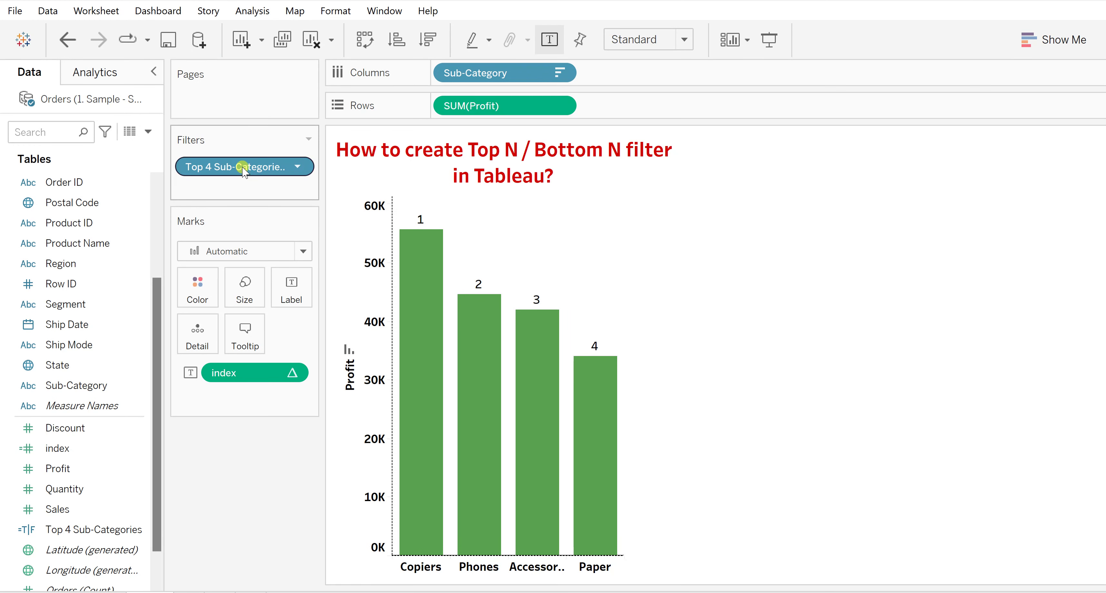
left_click_drag(244, 169, 19, 382)
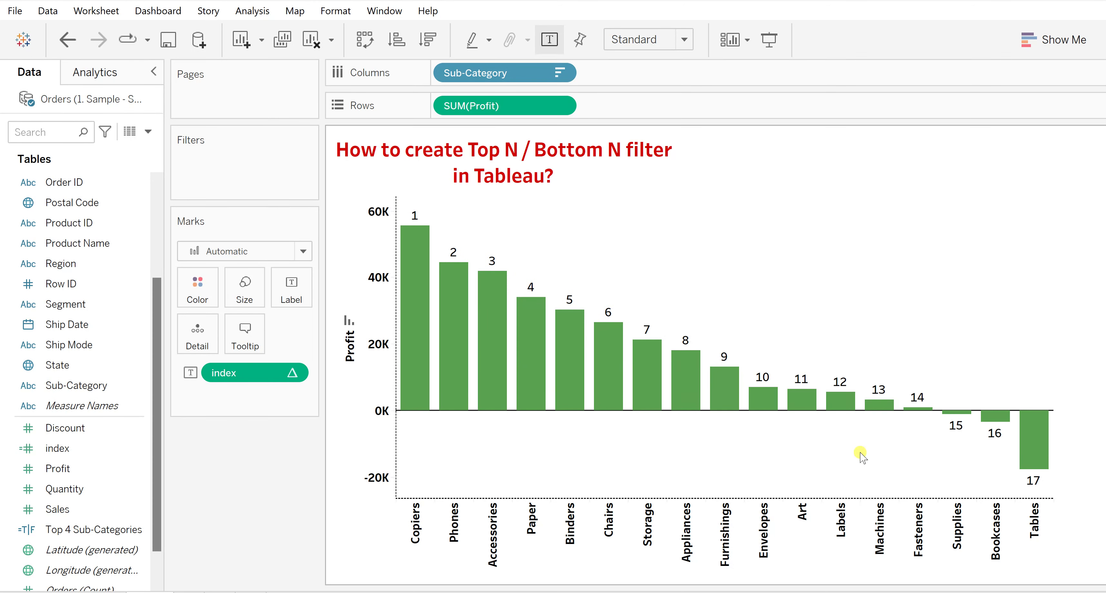
left_click(399, 41)
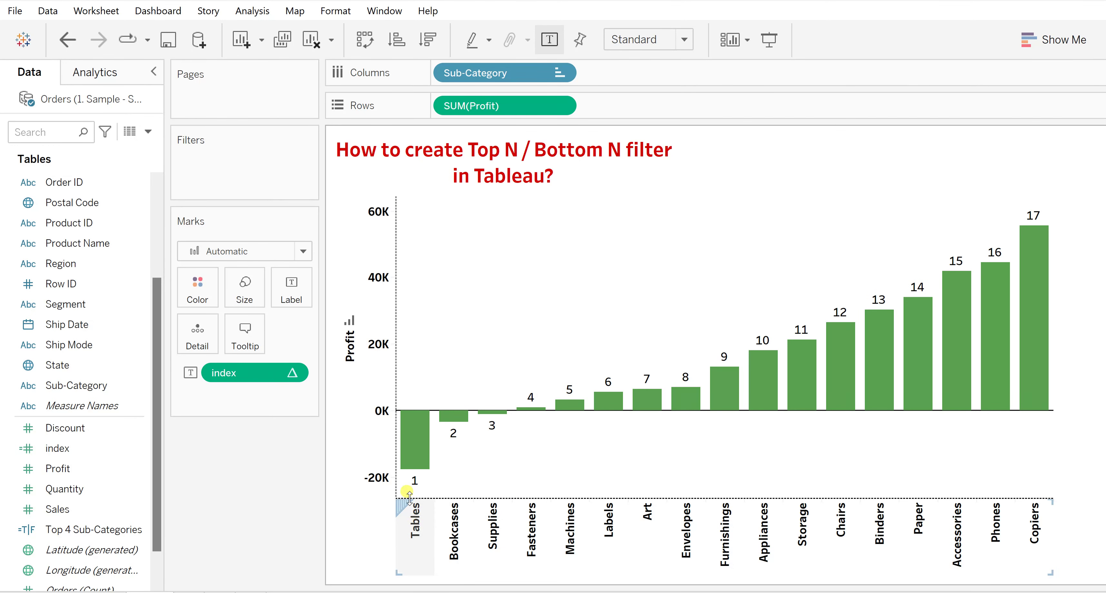
- Limit the ascending chart to its first four sub-categories by filtering Top 4 Sub-Categories to True
mouse_move(417, 481)
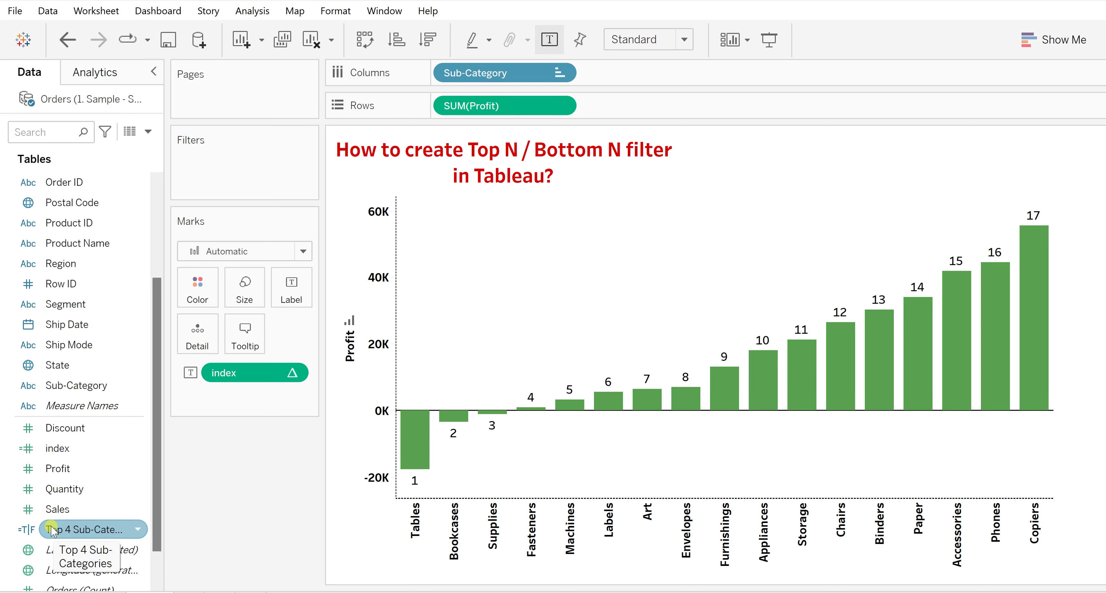
left_click_drag(51, 531, 212, 170)
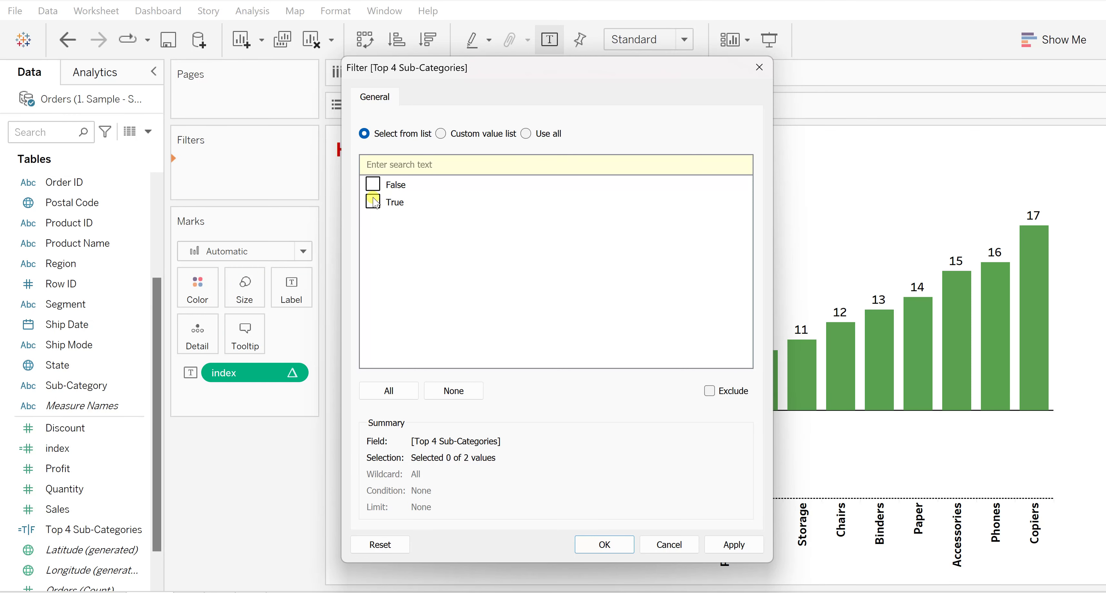
left_click(735, 545)
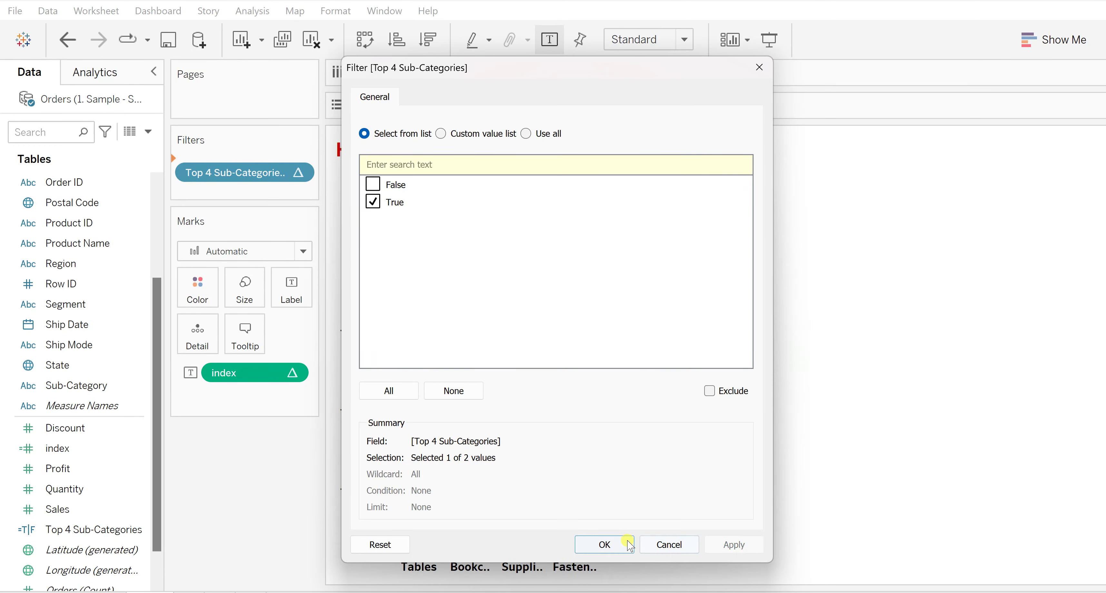
left_click(625, 543)
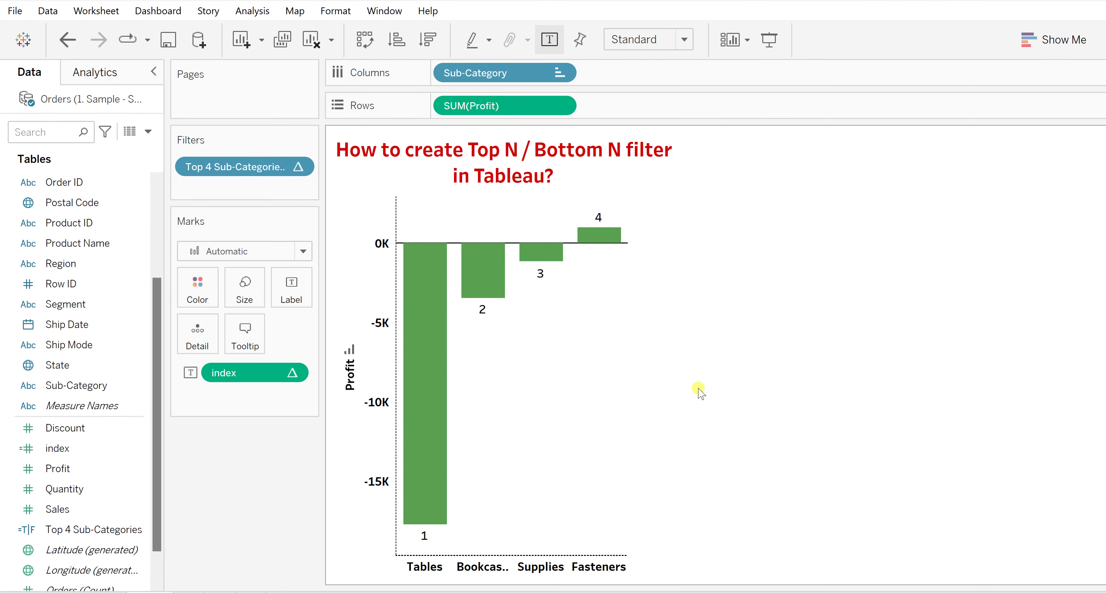